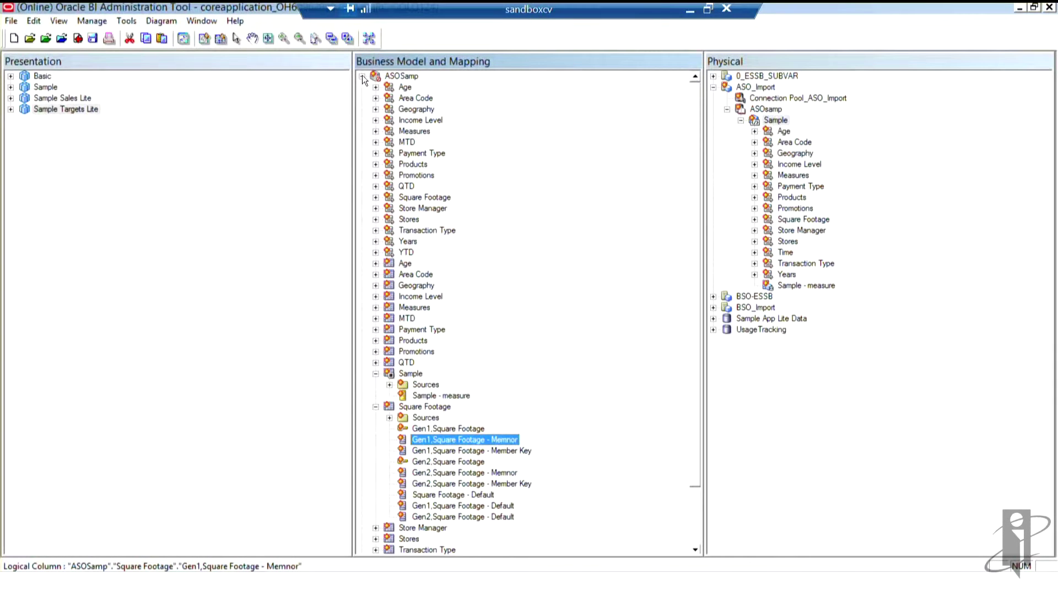
# Step: Collapse the Sample and Square Footage logical tables in the ASOSamp business model tree
pyautogui.click(362, 76)
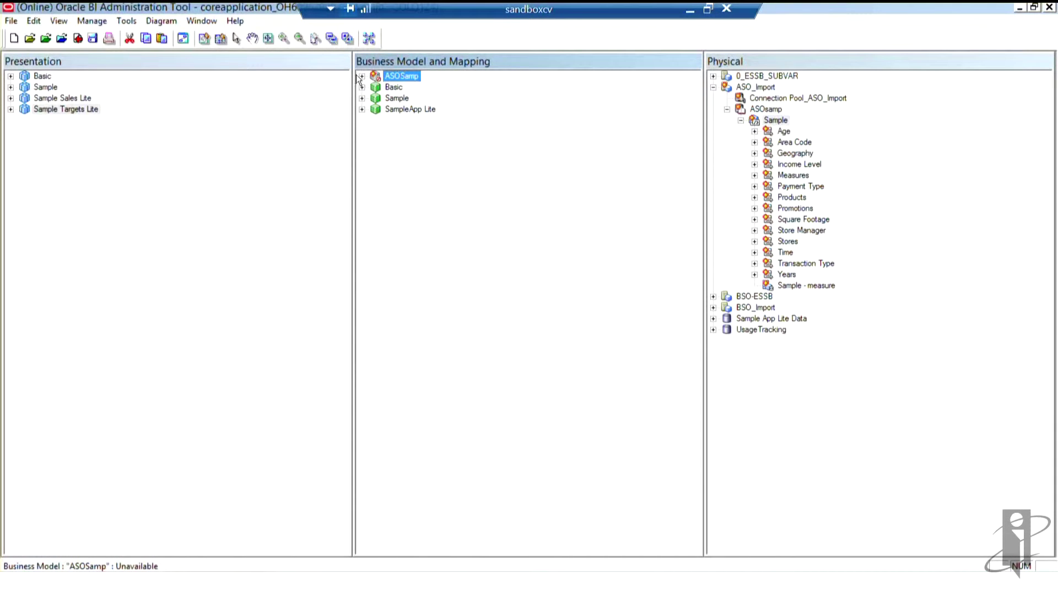
pyautogui.click(363, 76)
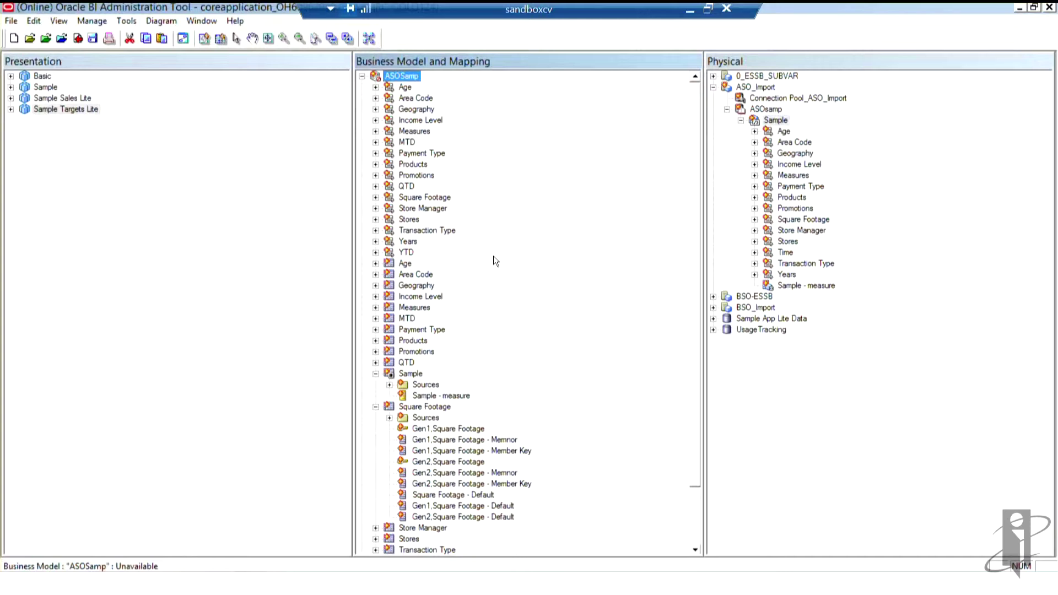
pyautogui.click(375, 373)
pyautogui.click(376, 385)
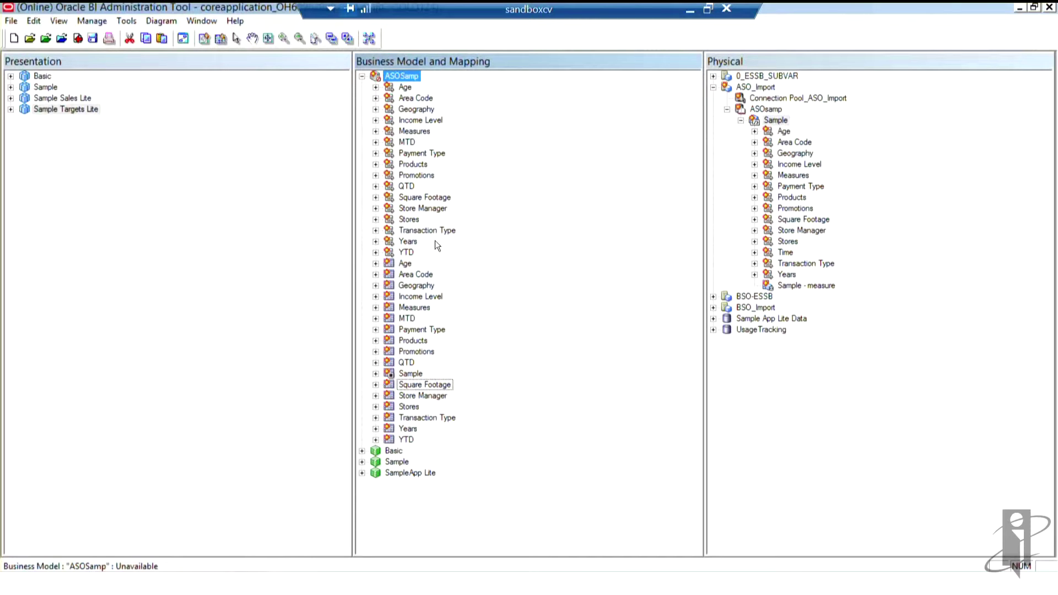
pyautogui.click(129, 20)
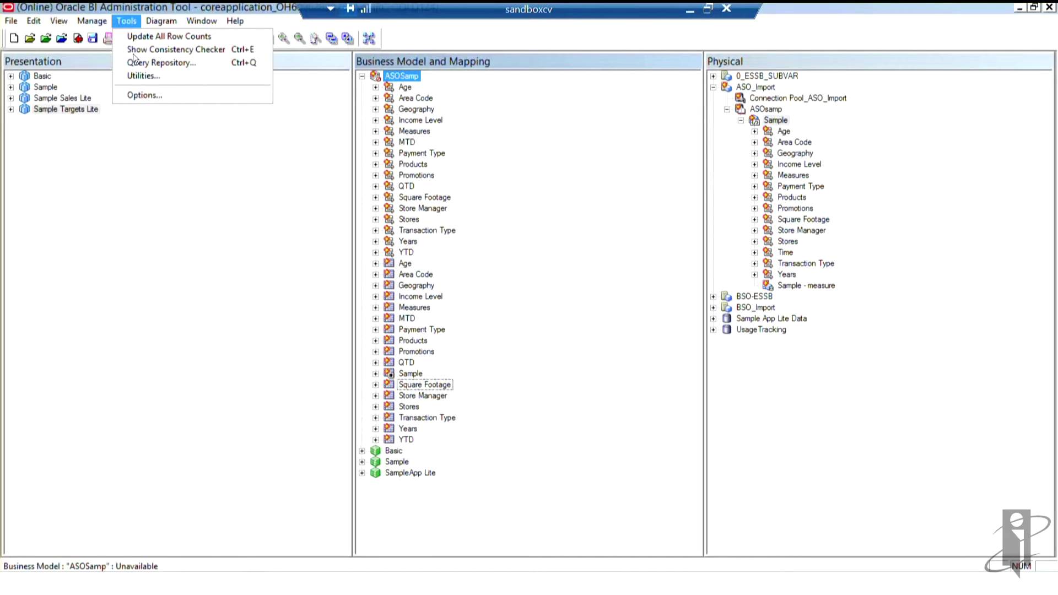
pyautogui.click(140, 94)
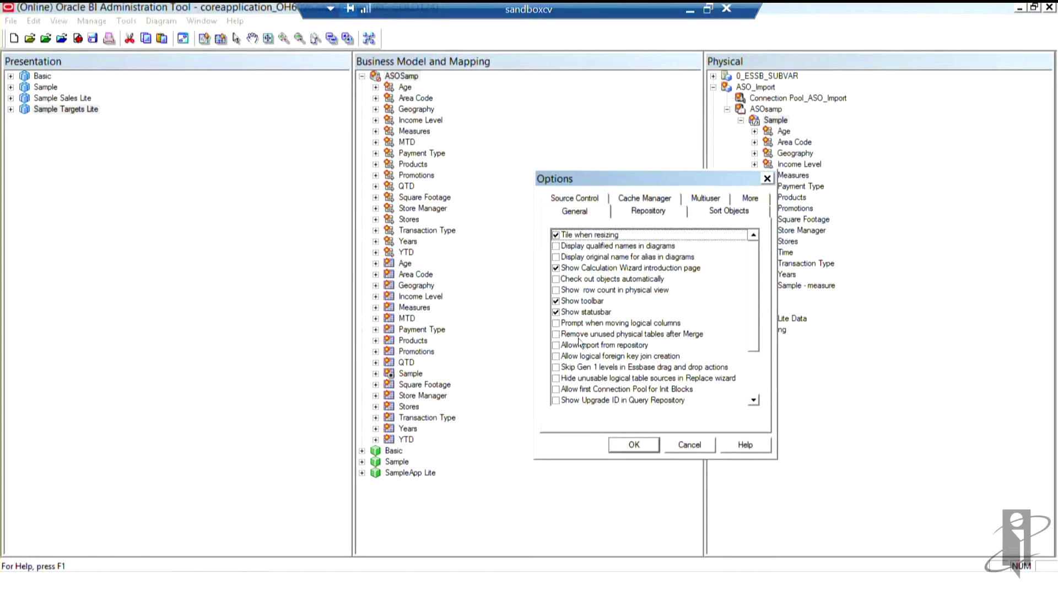
pyautogui.click(556, 368)
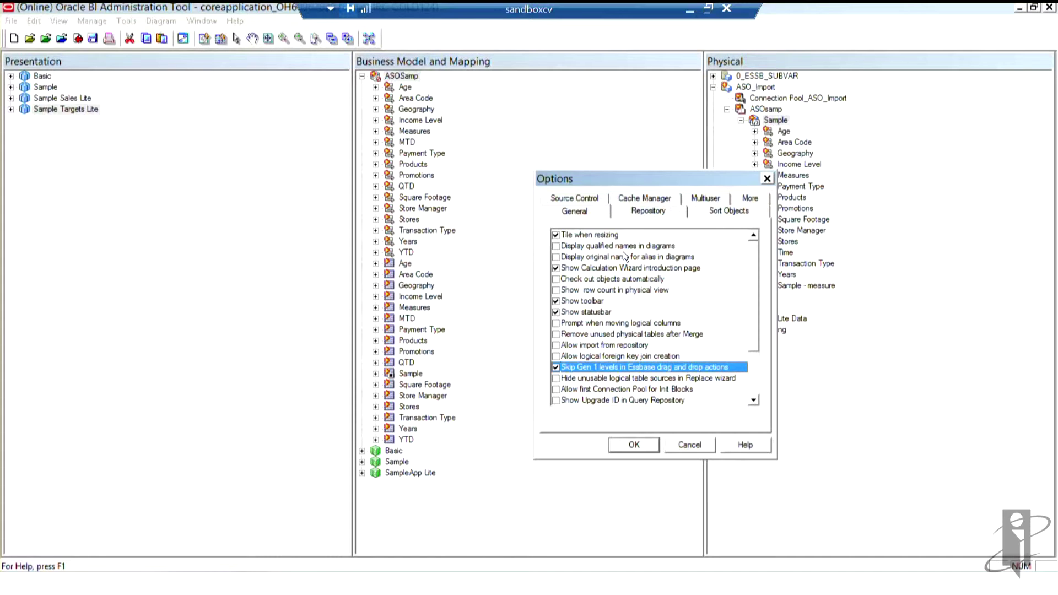
pyautogui.click(556, 378)
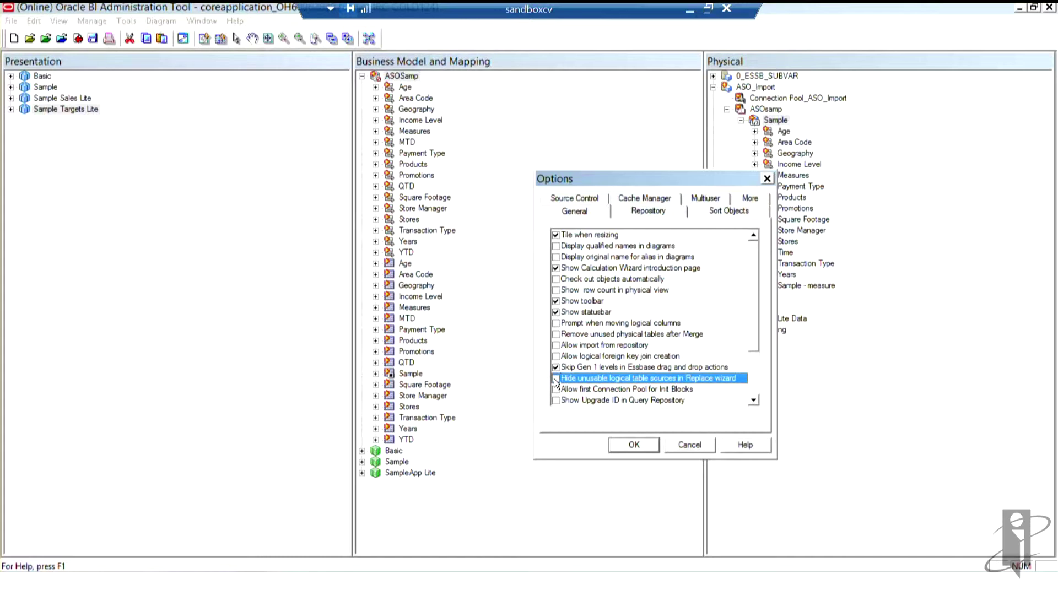
pyautogui.click(556, 367)
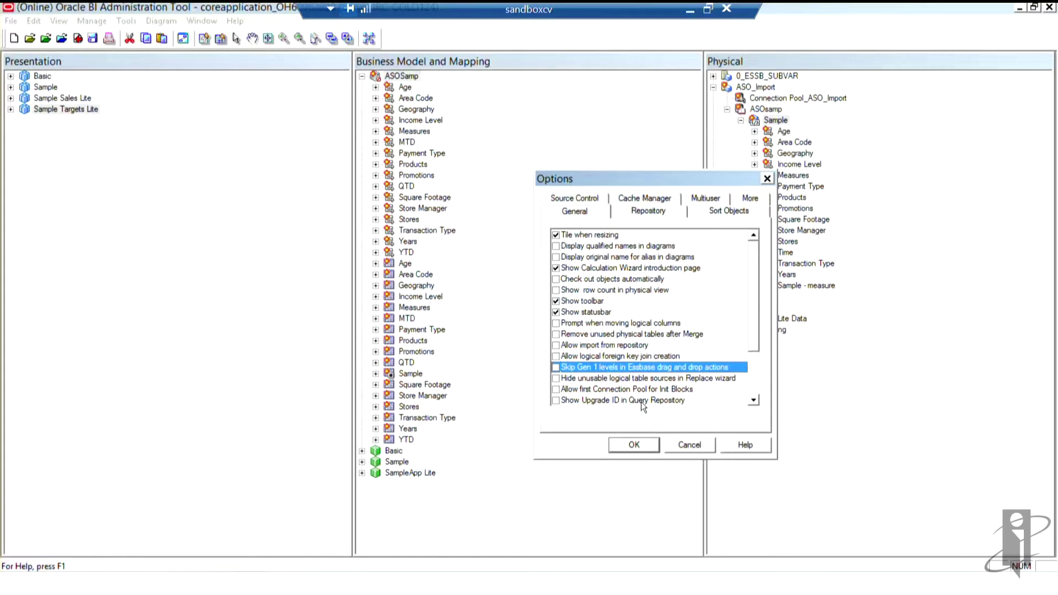
pyautogui.click(640, 443)
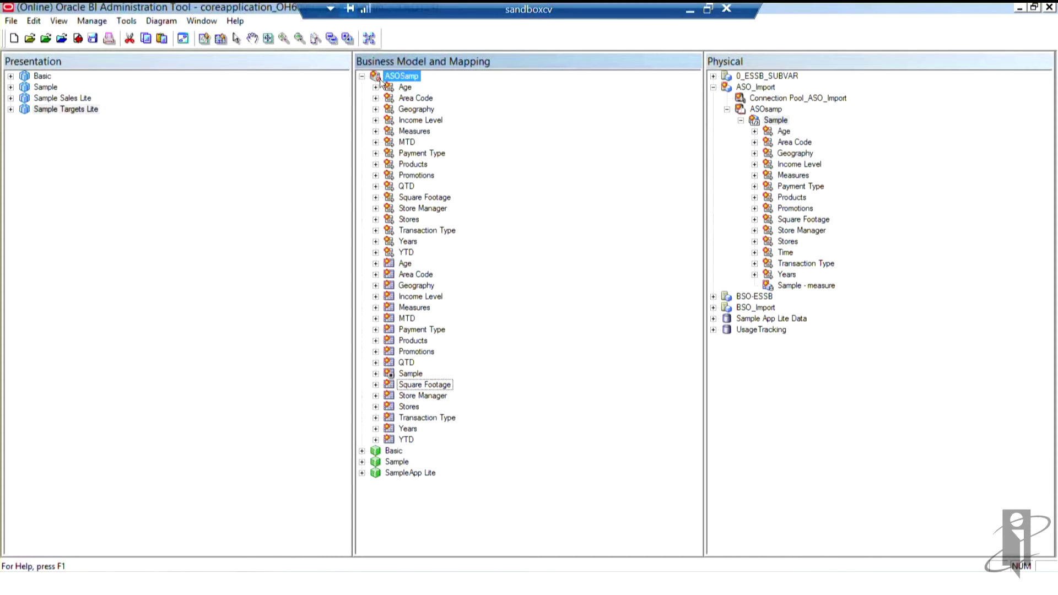
# Step: Drag ASOSamp into the Presentation pane and expand the resulting ASOSamp subject area
pyautogui.click(399, 75)
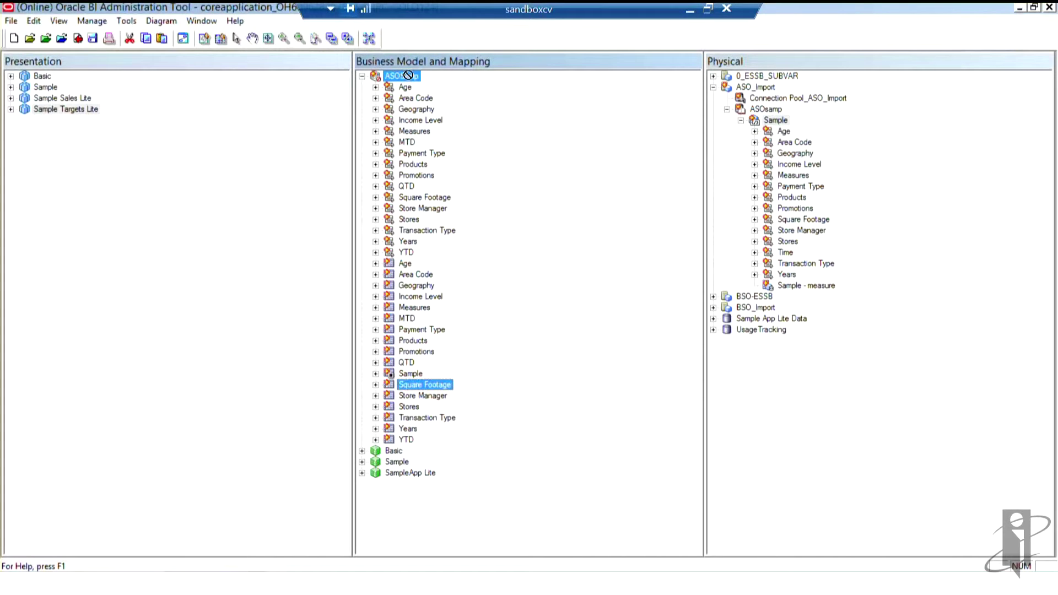
pyautogui.moveTo(382, 113); pyautogui.dragTo(84, 218)
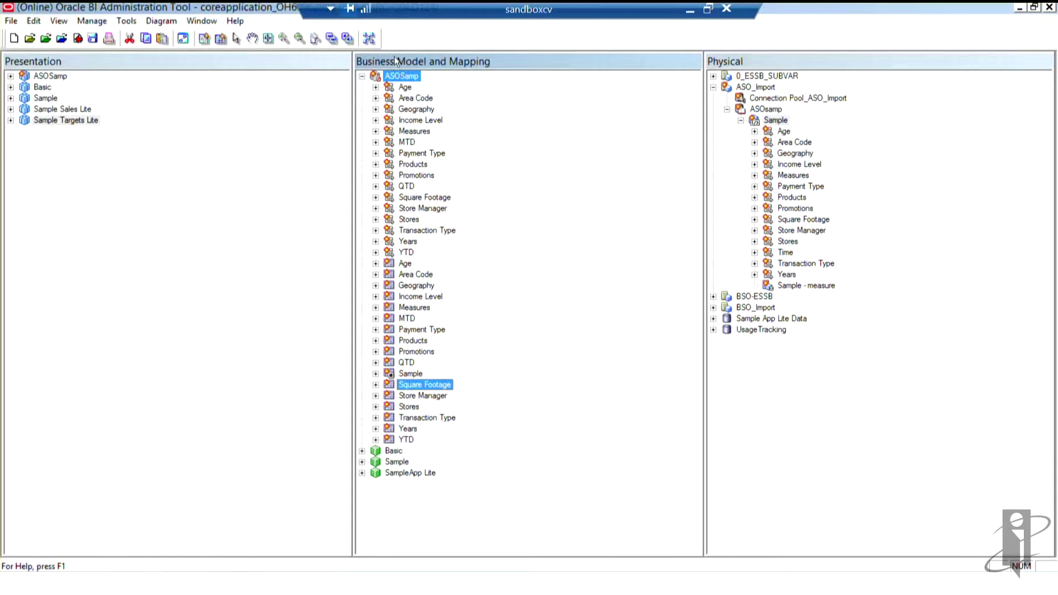
pyautogui.click(362, 76)
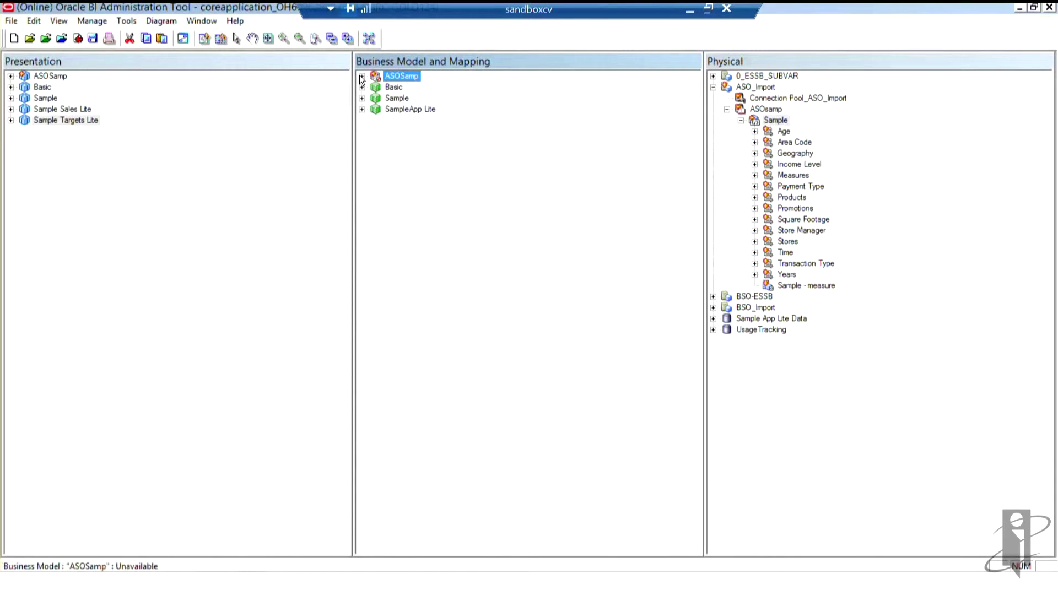
pyautogui.click(11, 76)
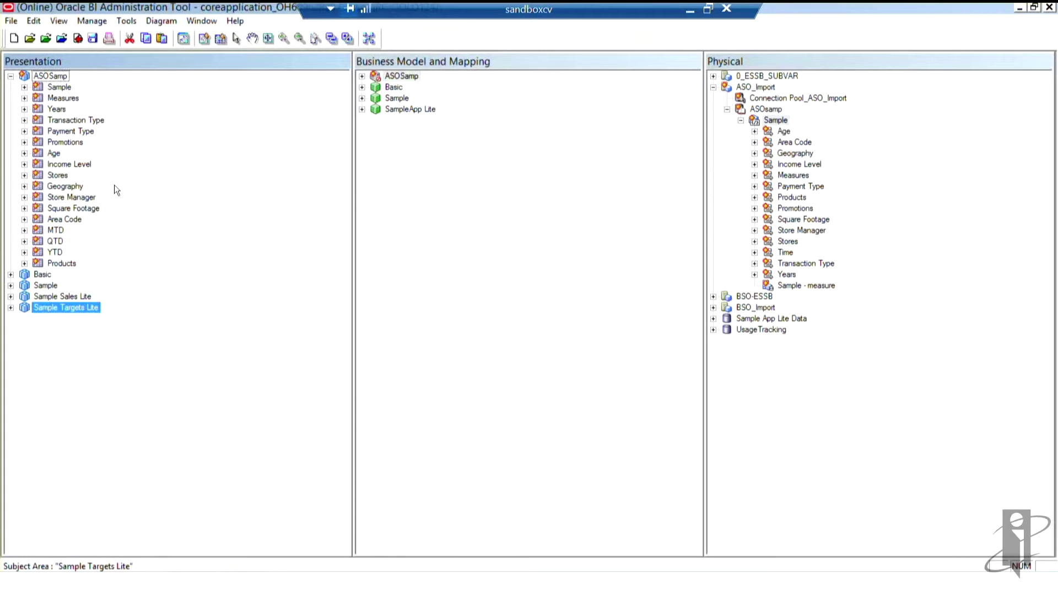
pyautogui.click(55, 75)
pyautogui.rightClick(55, 78)
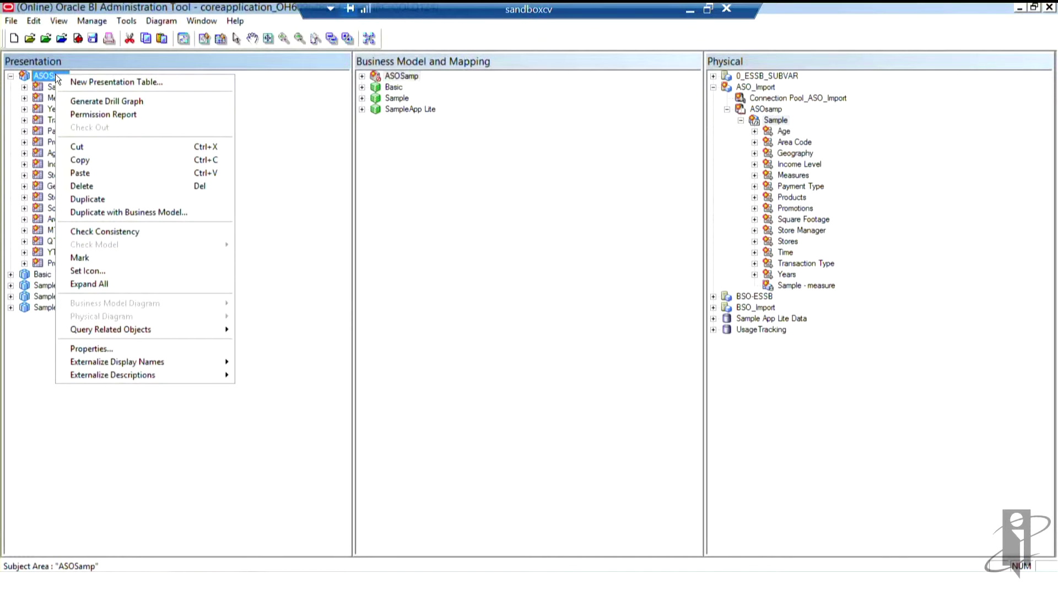
pyautogui.click(260, 141)
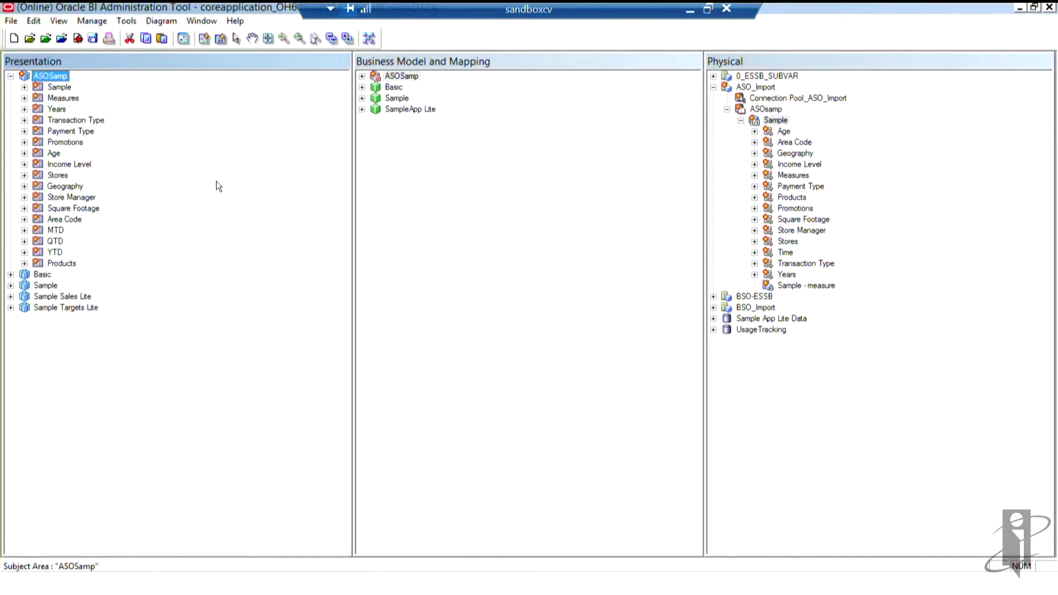
# Step: Save and check in the repository, pass the global consistency check, mark ASOSamp available, and exit
pyautogui.click(12, 21)
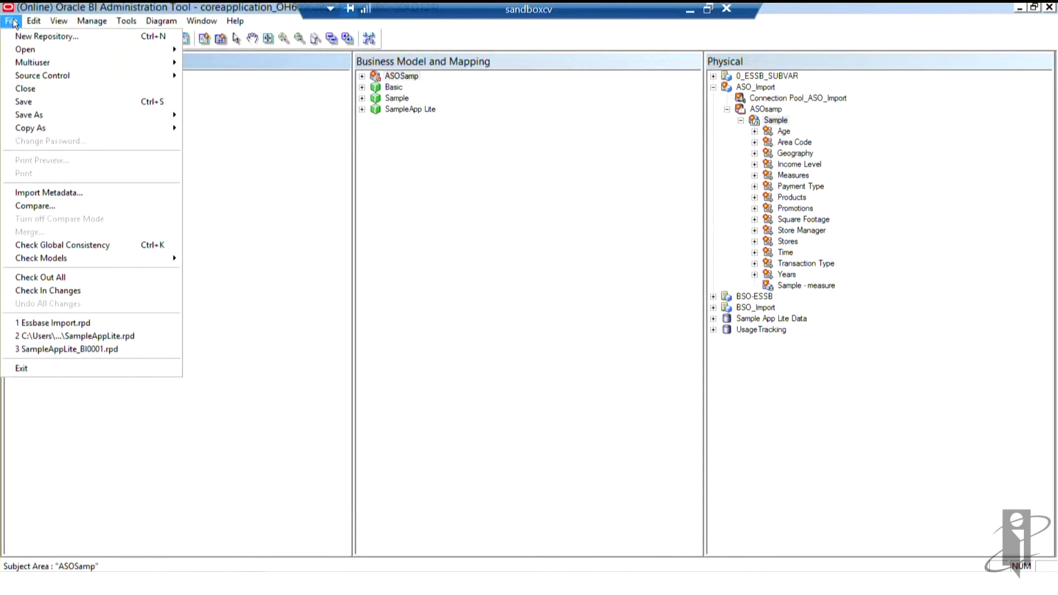
pyautogui.click(36, 104)
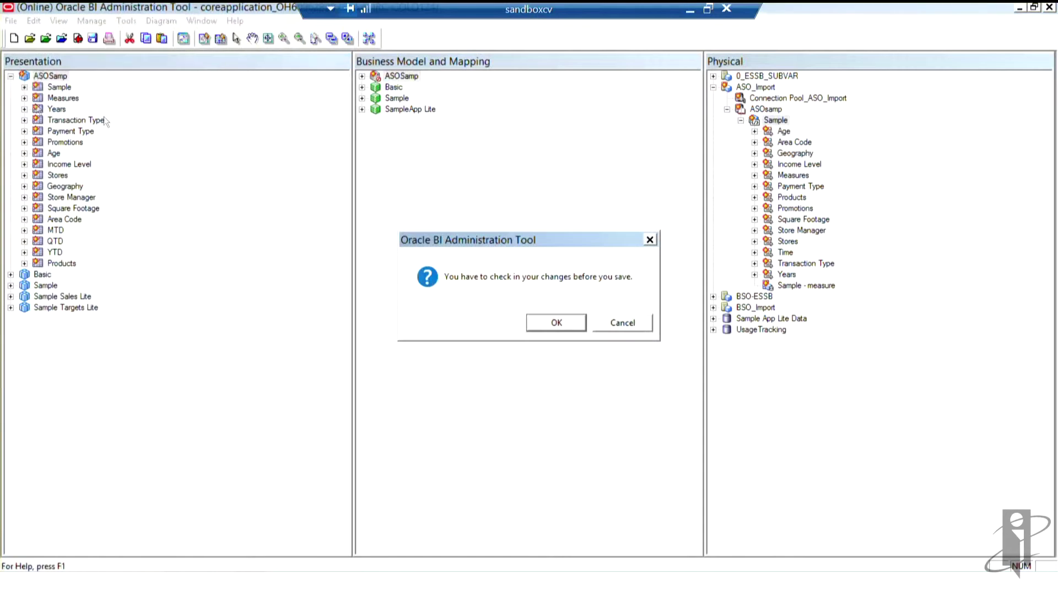
pyautogui.click(545, 323)
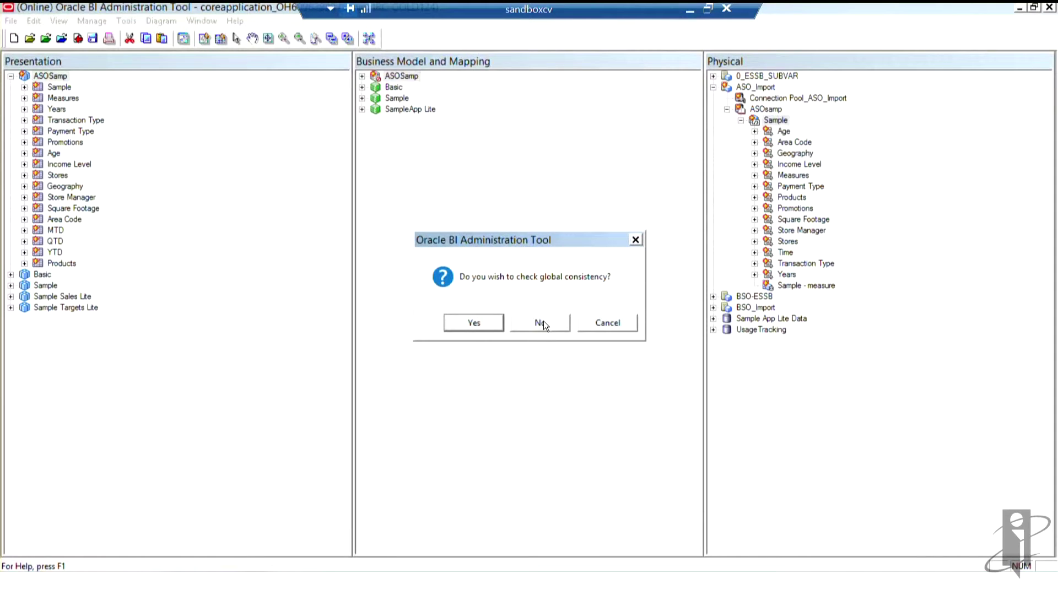
pyautogui.click(468, 322)
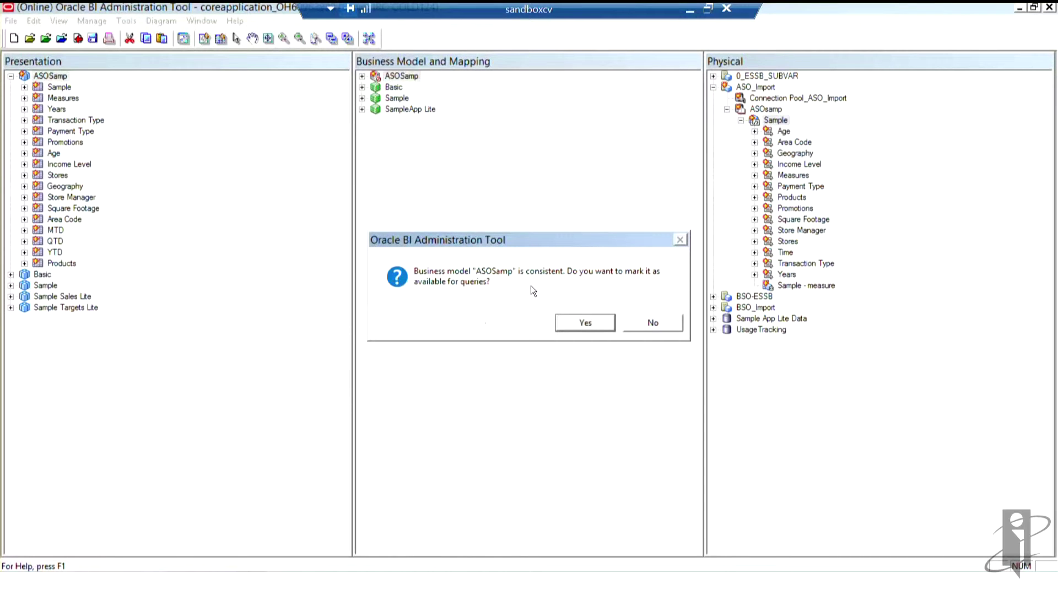
pyautogui.click(583, 322)
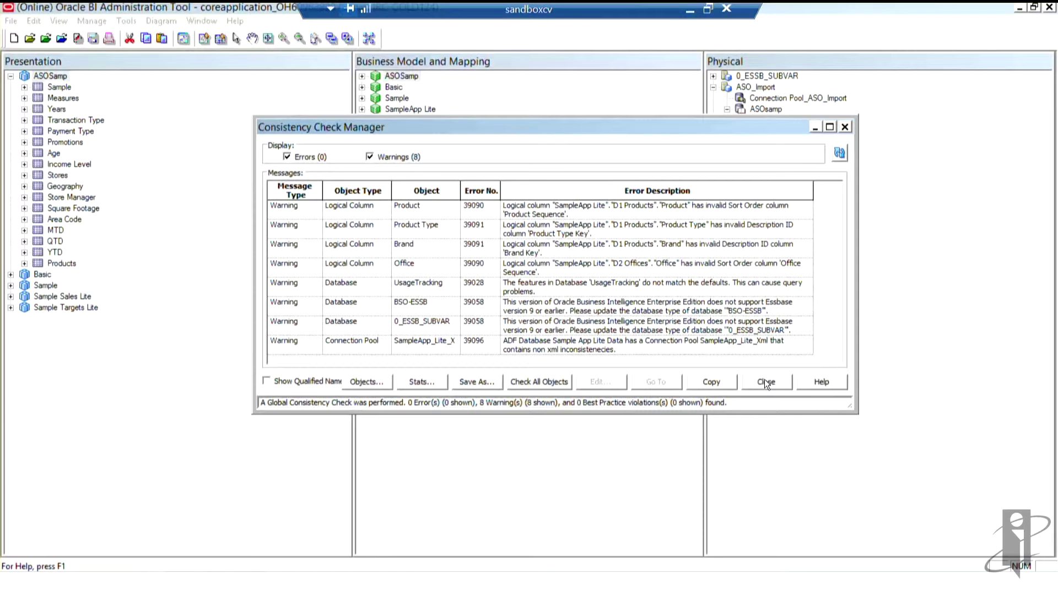
pyautogui.click(765, 382)
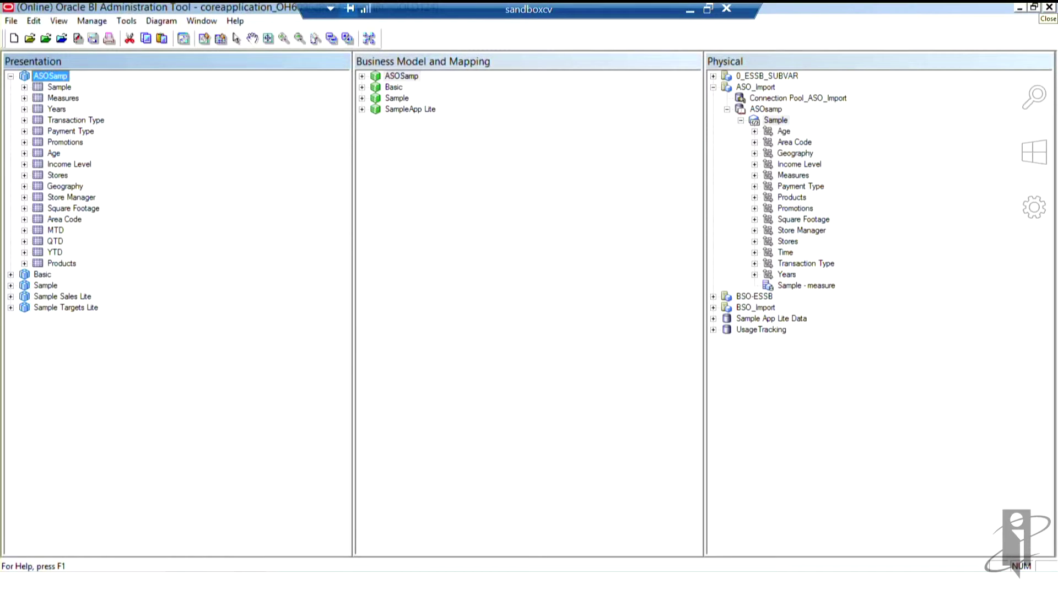
pyautogui.click(1049, 8)
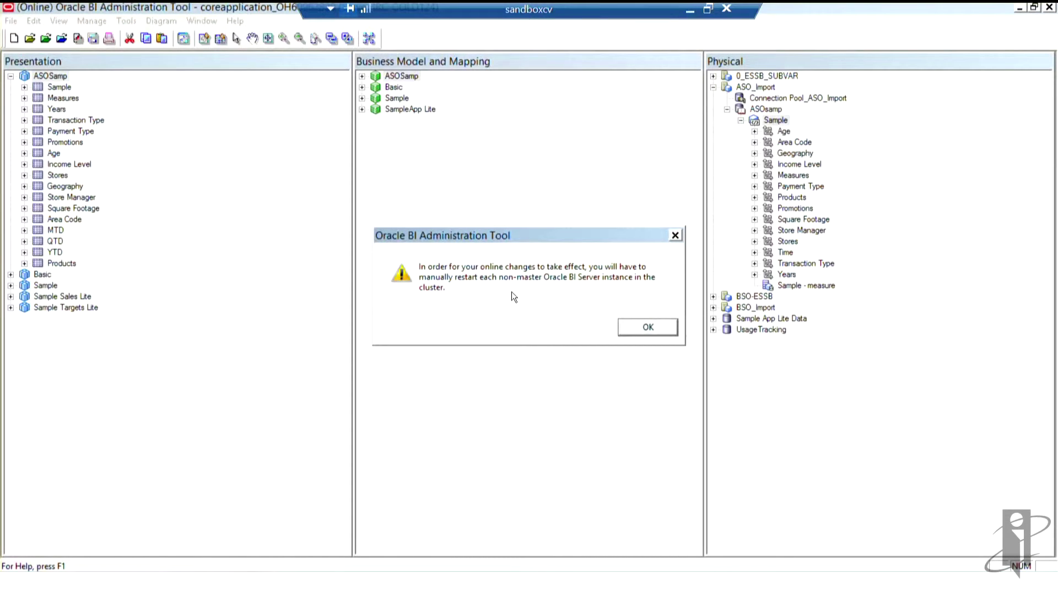
# Step: Dismiss the server restart notice, launch Firefox and go to the Oracle Business Intelligence site from history
pyautogui.click(647, 327)
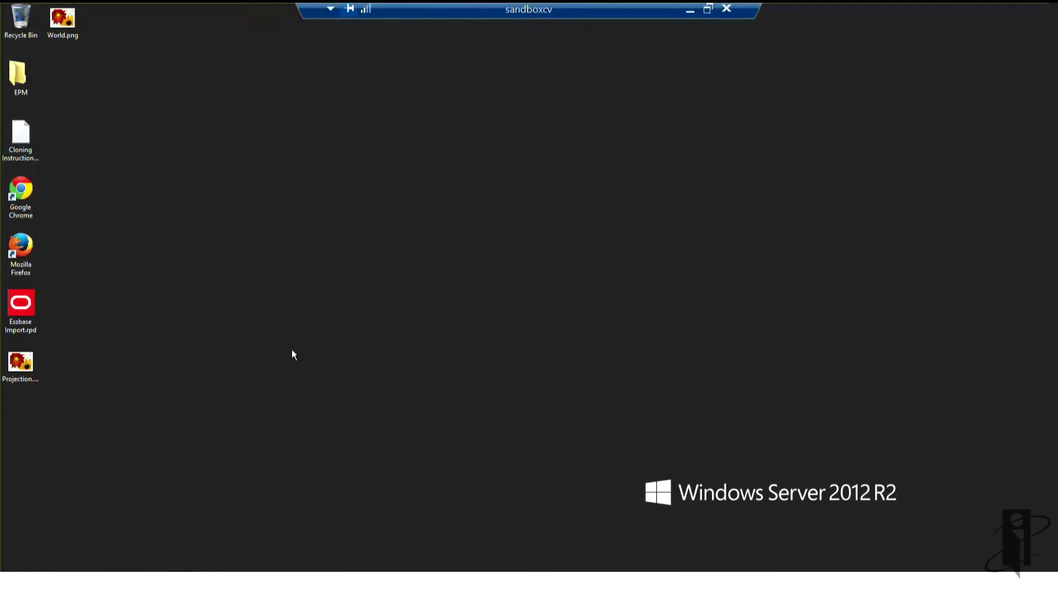
pyautogui.doubleClick(29, 251)
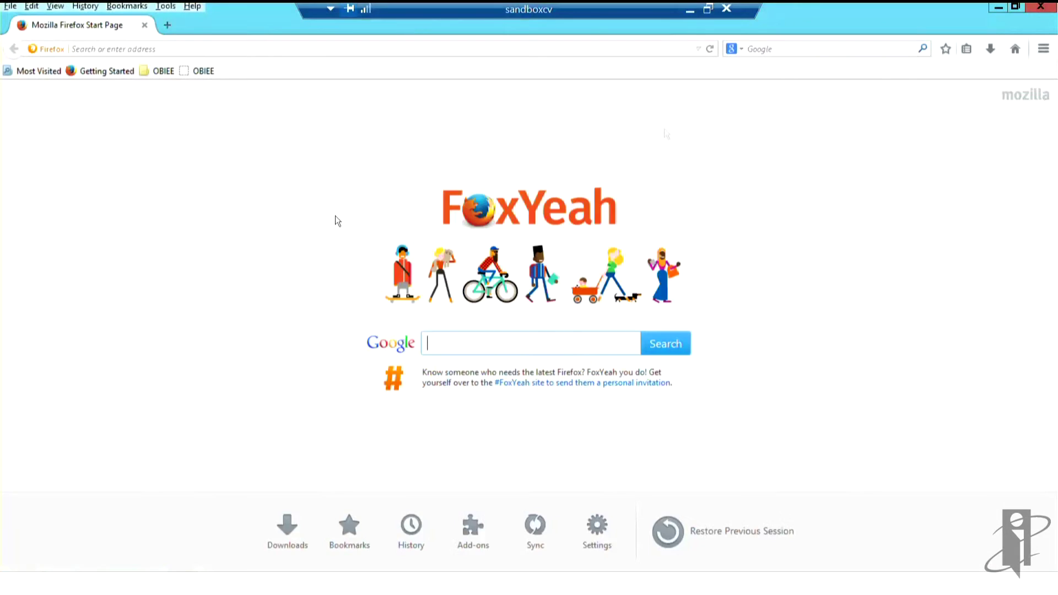
pyautogui.click(699, 49)
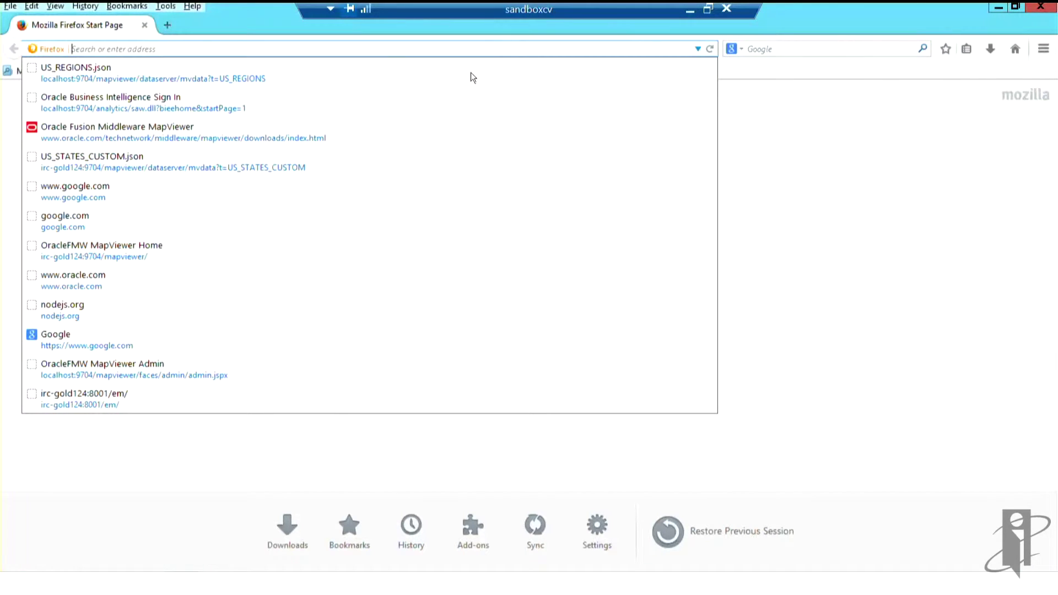
pyautogui.click(329, 114)
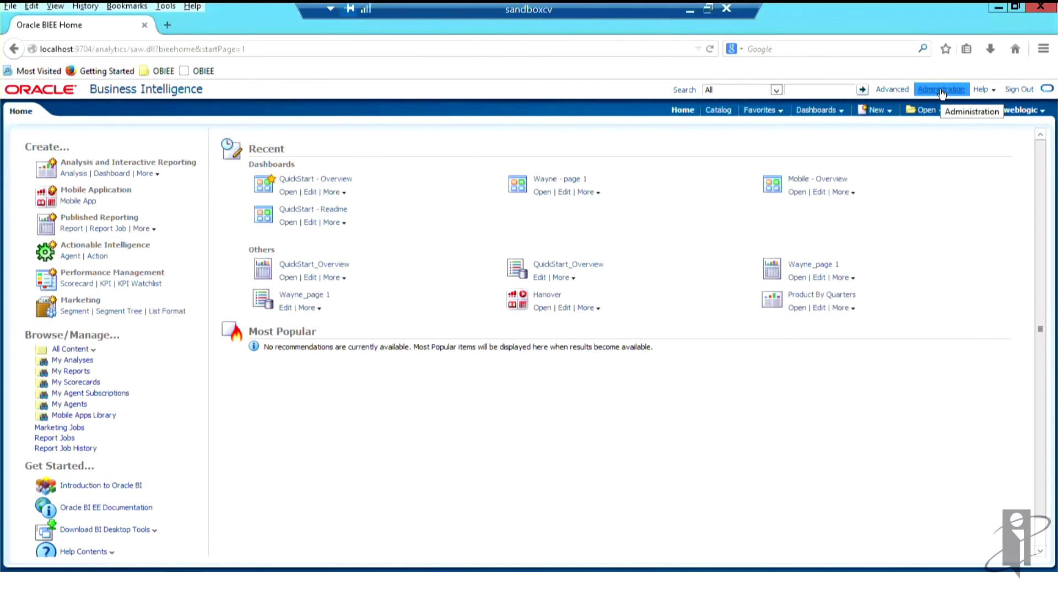
# Step: Reload the server files and metadata from the Administration page
pyautogui.click(941, 90)
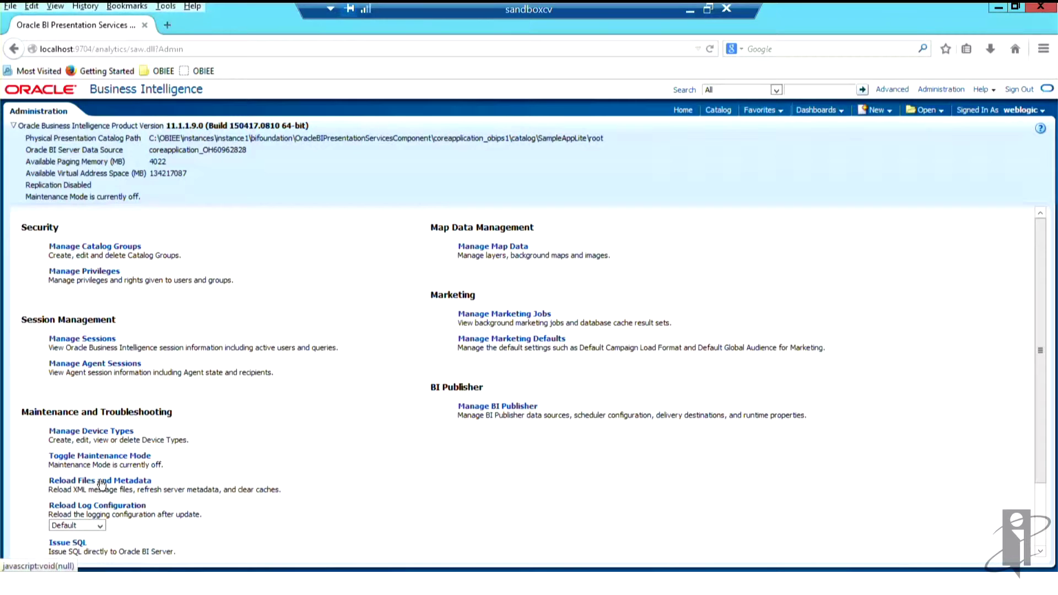
pyautogui.click(119, 483)
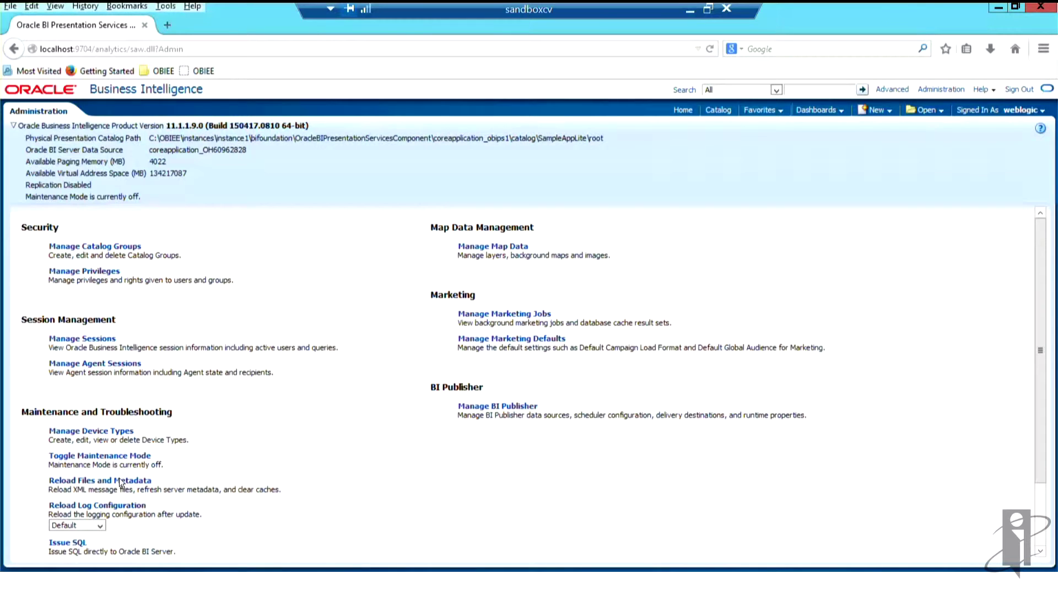
pyautogui.click(119, 482)
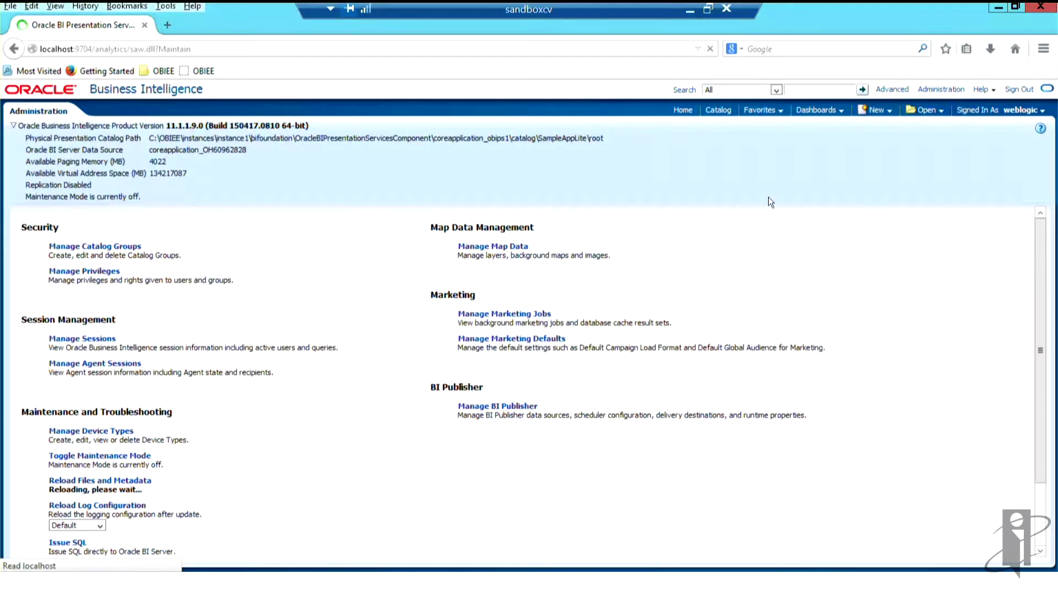
# Step: Start a new analysis based on the ASOSamp subject area
pyautogui.click(887, 109)
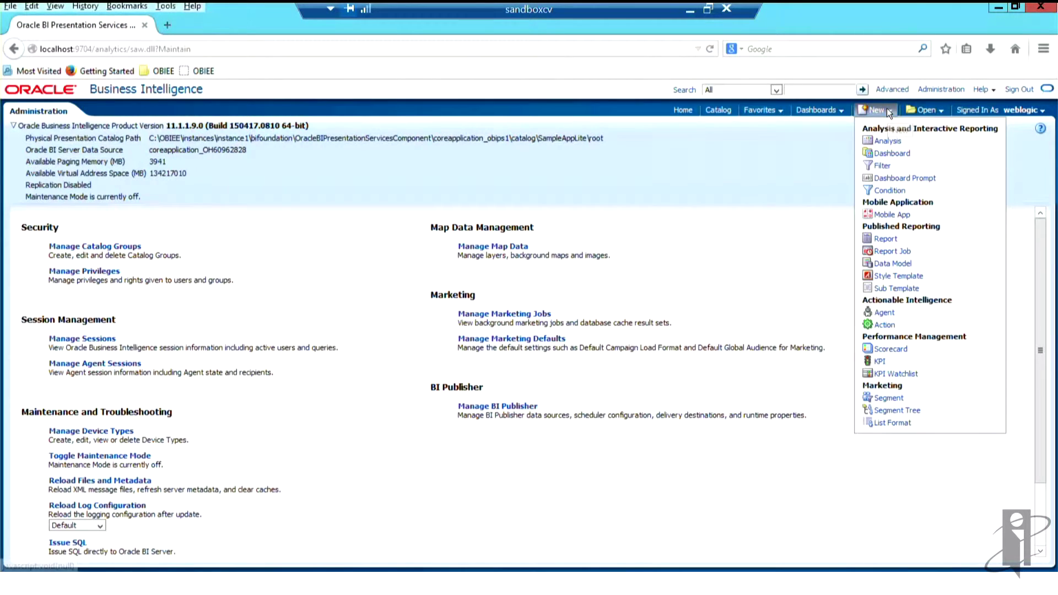
pyautogui.click(889, 142)
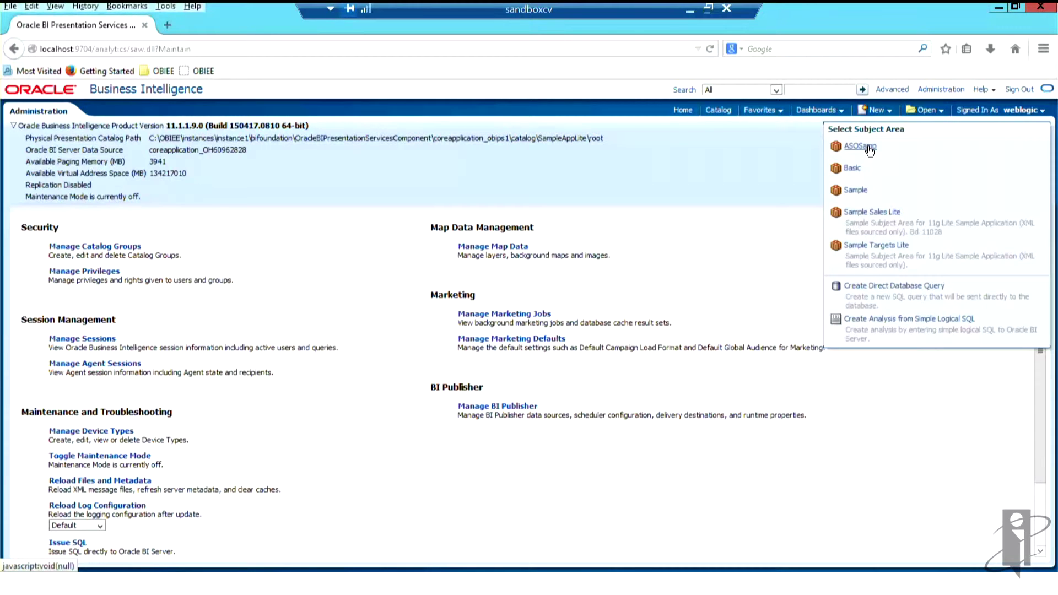
pyautogui.click(869, 147)
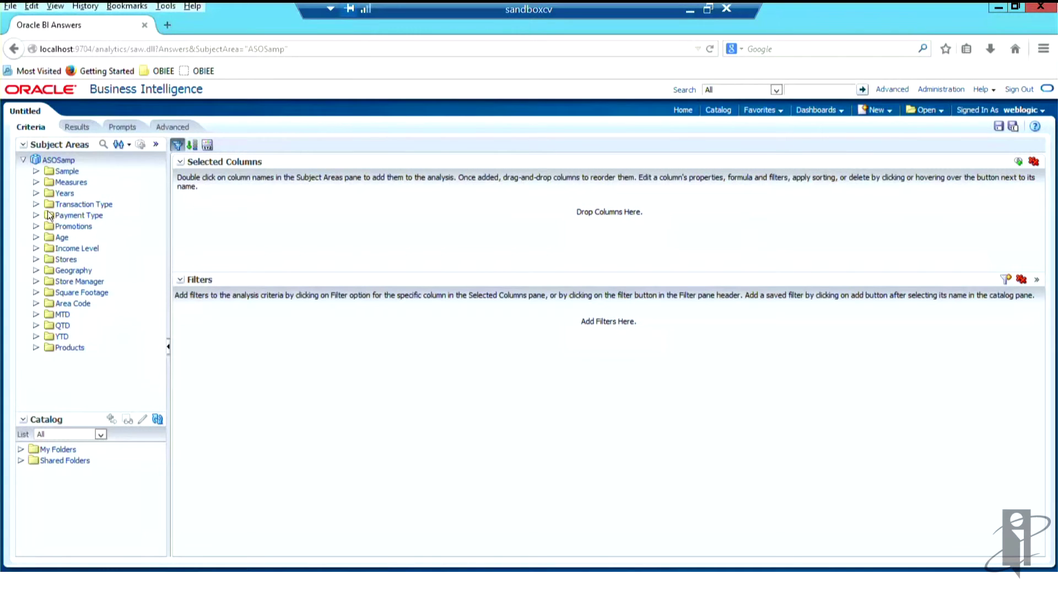
# Step: Add Sample - measure from the Sample folder and Gen3,Measures from the Measures folder as columns
pyautogui.click(36, 171)
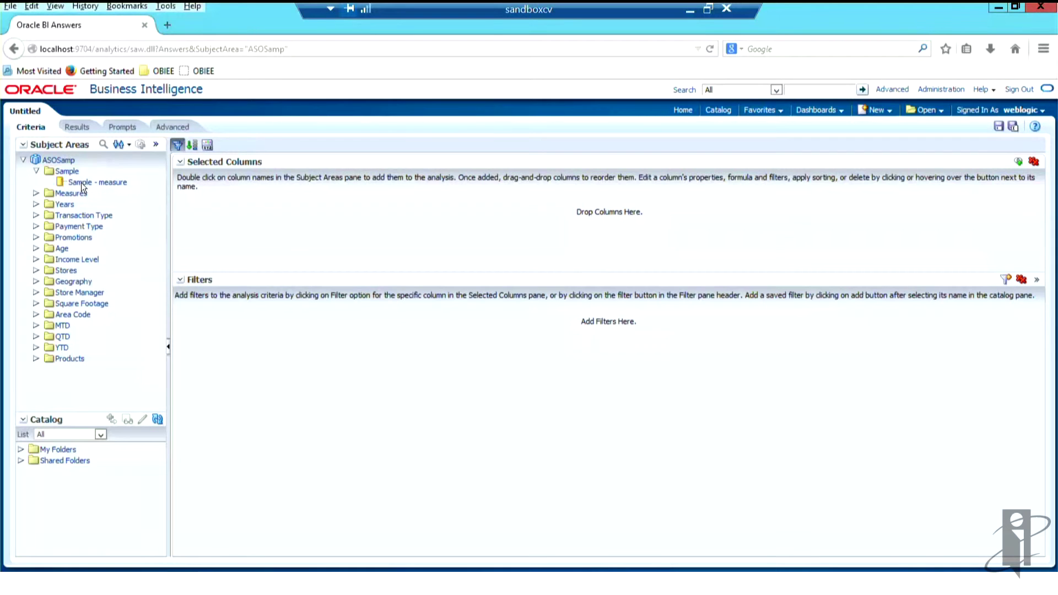
pyautogui.moveTo(81, 183); pyautogui.dragTo(187, 223)
pyautogui.click(37, 172)
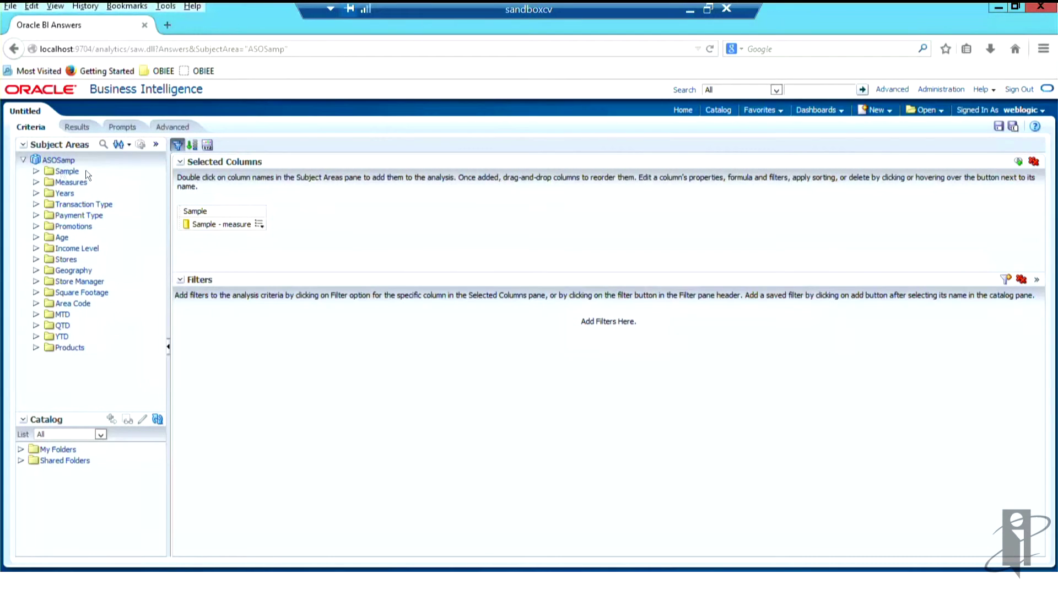
pyautogui.click(36, 181)
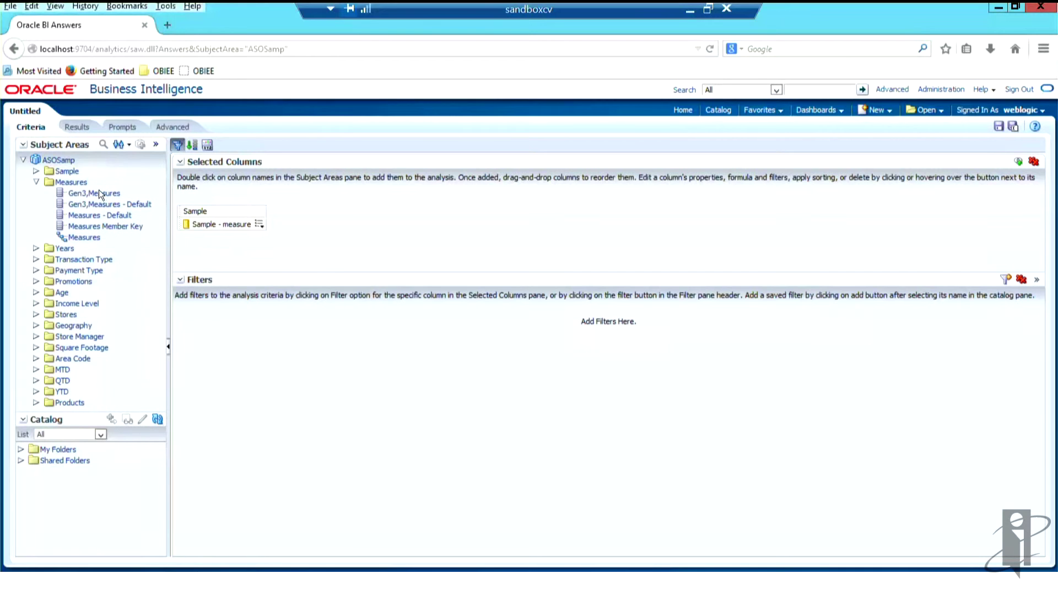
pyautogui.moveTo(99, 193); pyautogui.dragTo(282, 213)
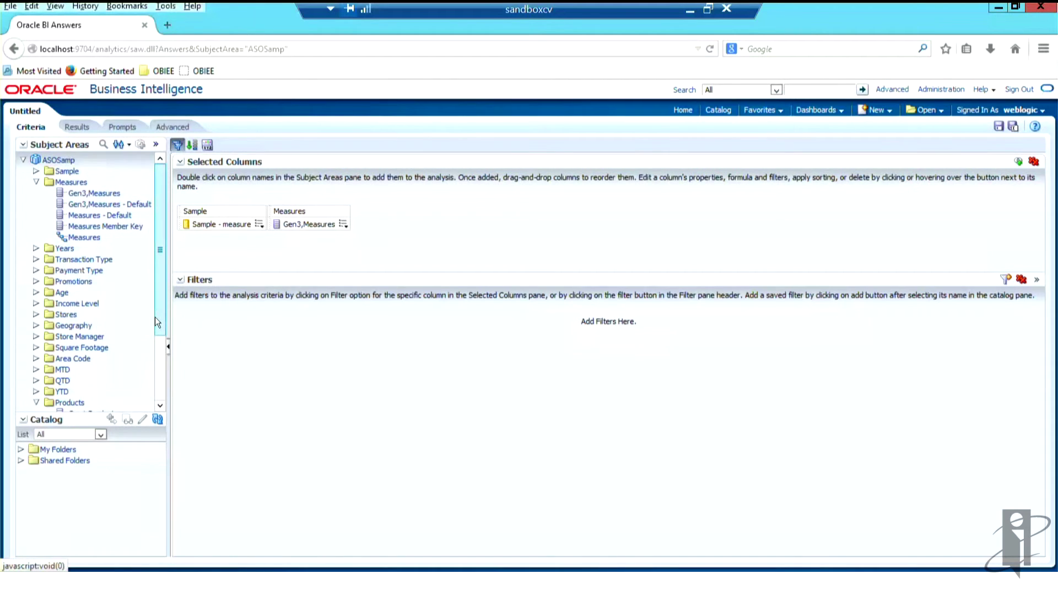
# Step: Browse the Products folder's Product Category and Product Hierarchy columns, then collapse it
pyautogui.moveTo(154, 316); pyautogui.dragTo(164, 399)
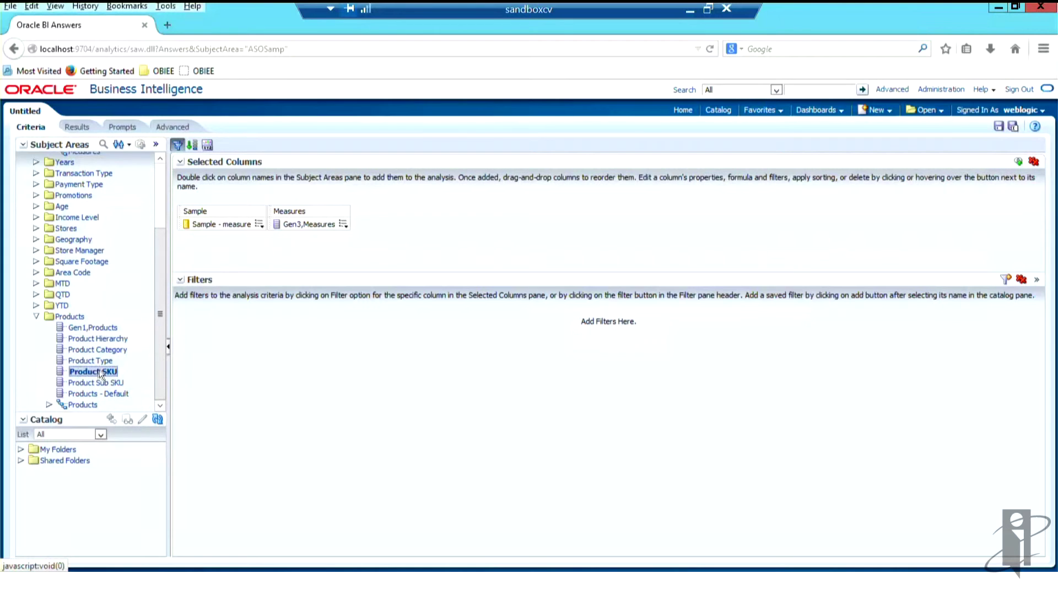
pyautogui.click(110, 350)
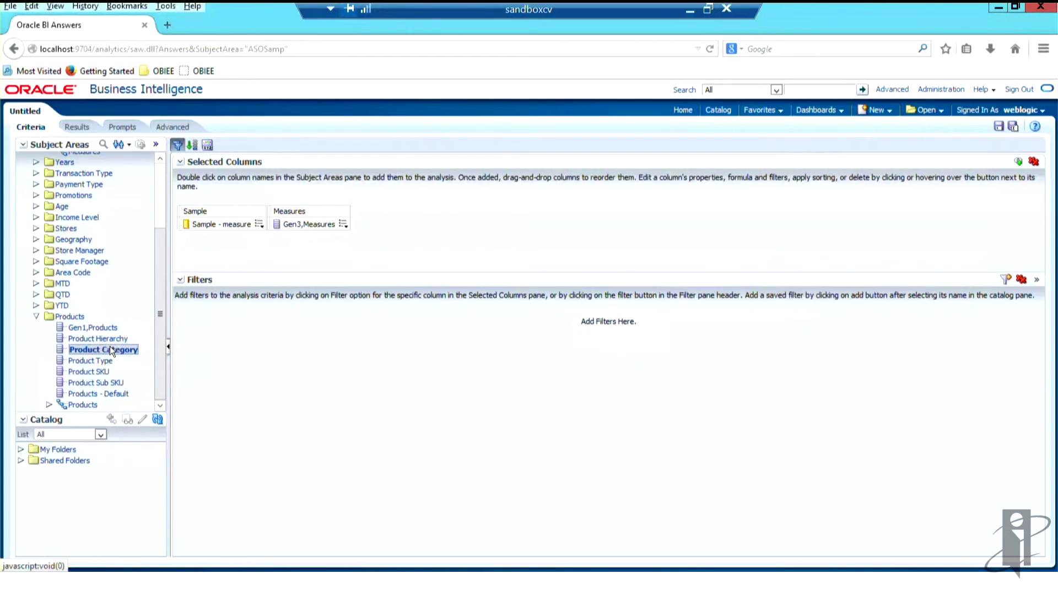
pyautogui.click(110, 339)
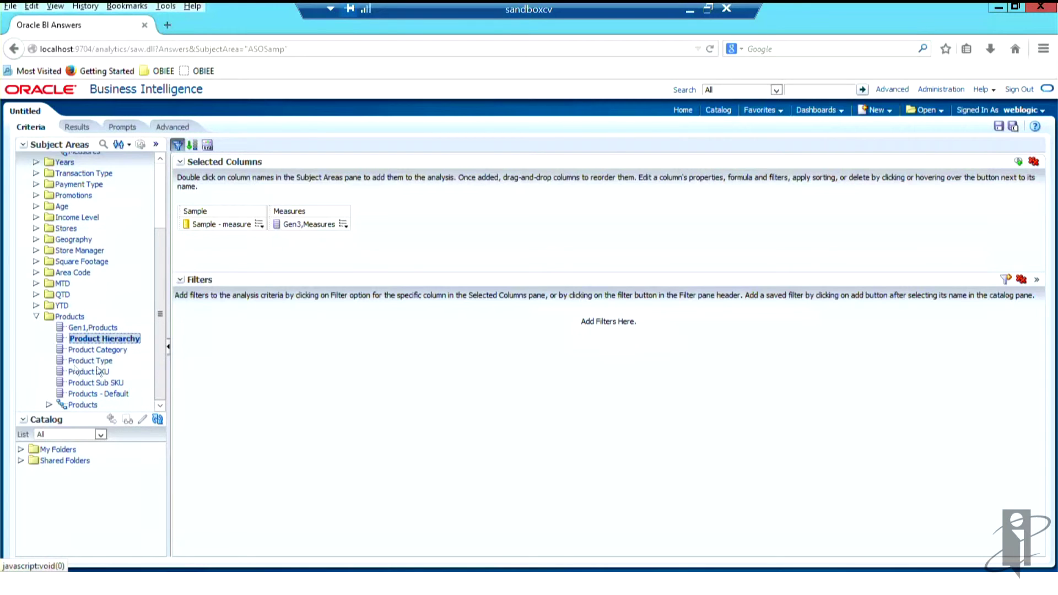
pyautogui.click(37, 317)
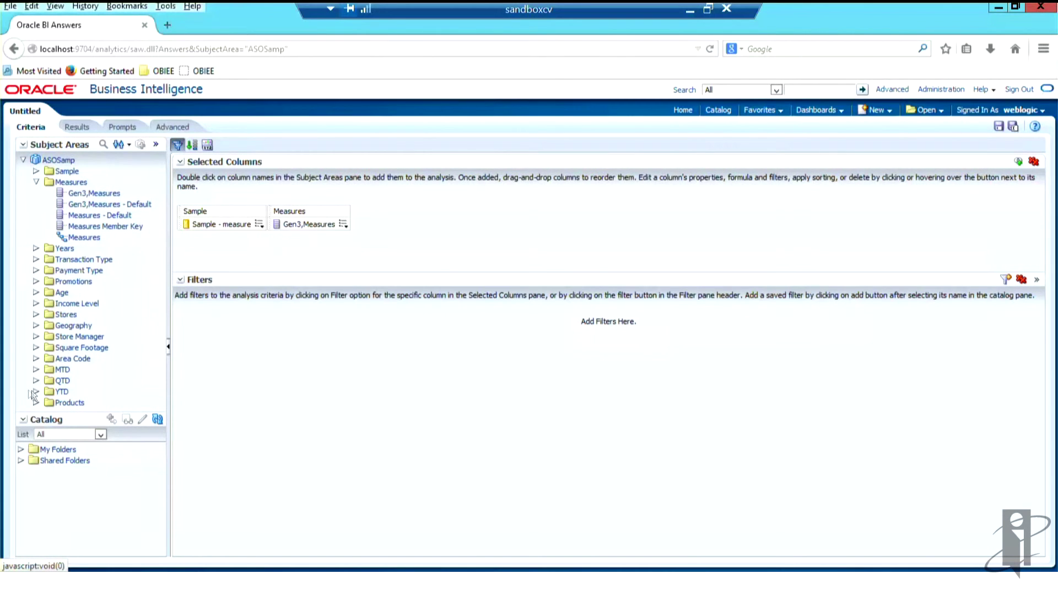
pyautogui.click(63, 391)
# Step: Expand the MTD folder and add MTD - Default as the third selected column
pyautogui.click(36, 370)
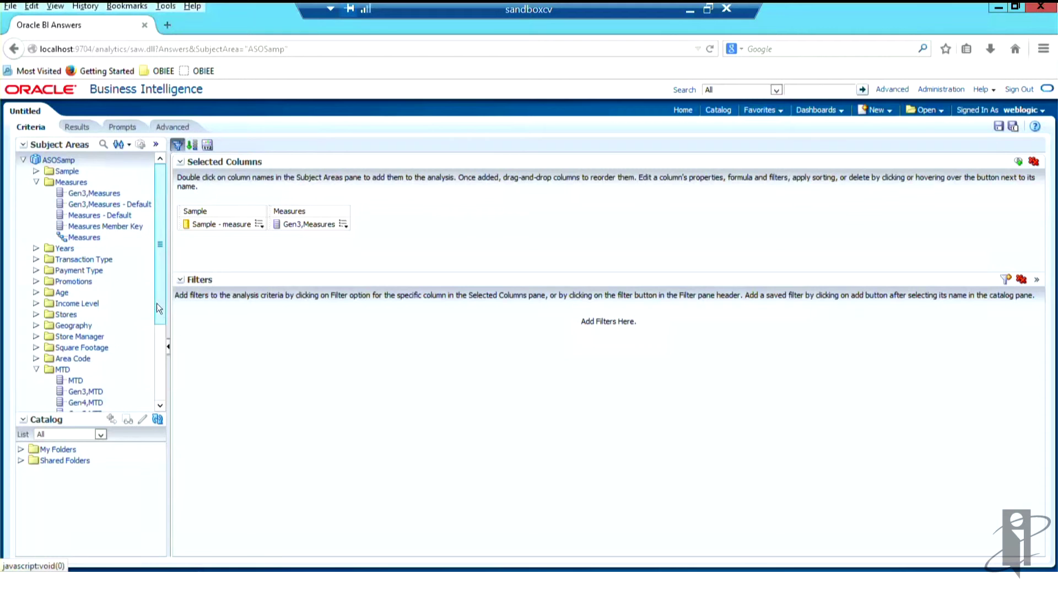
pyautogui.moveTo(160, 306); pyautogui.dragTo(162, 373)
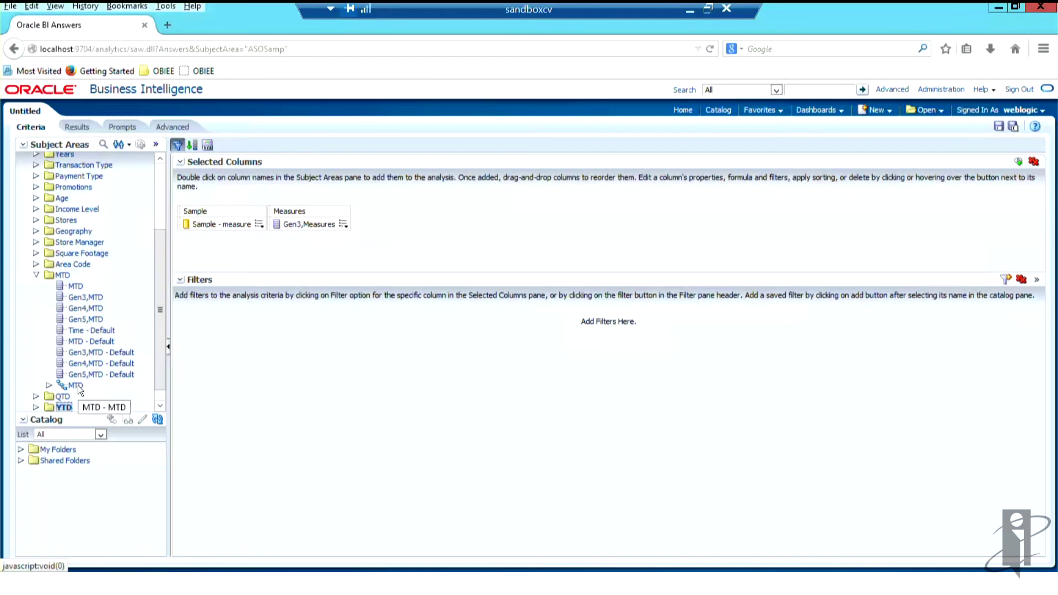
pyautogui.click(94, 329)
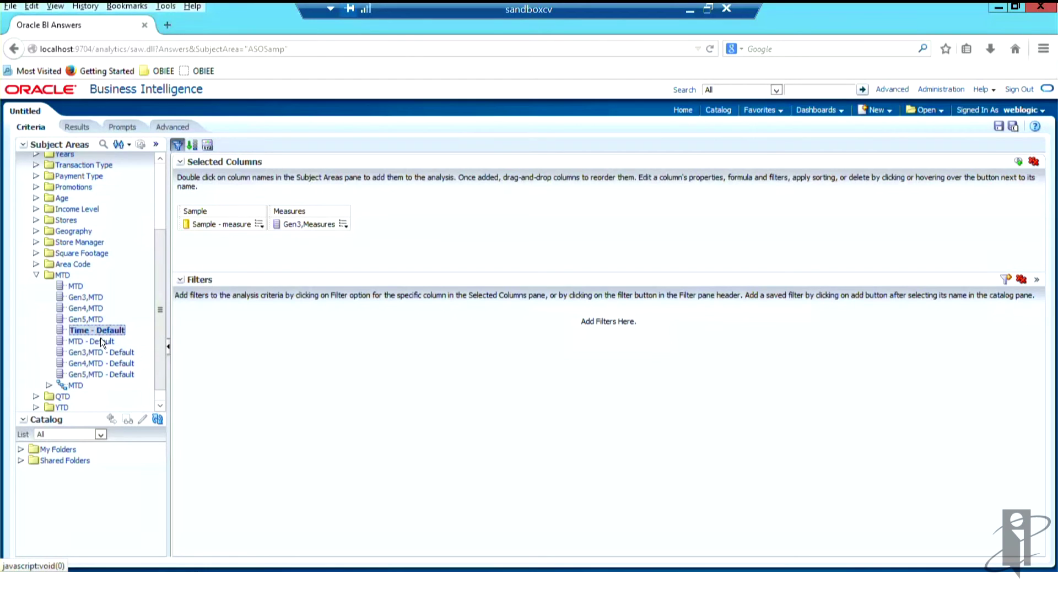
pyautogui.doubleClick(100, 342)
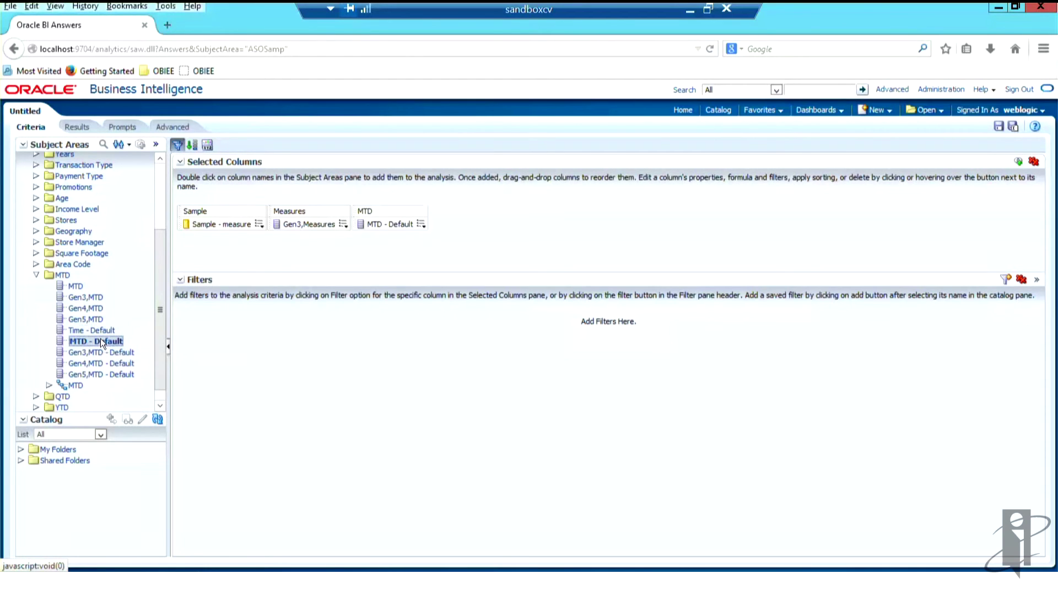
pyautogui.click(127, 354)
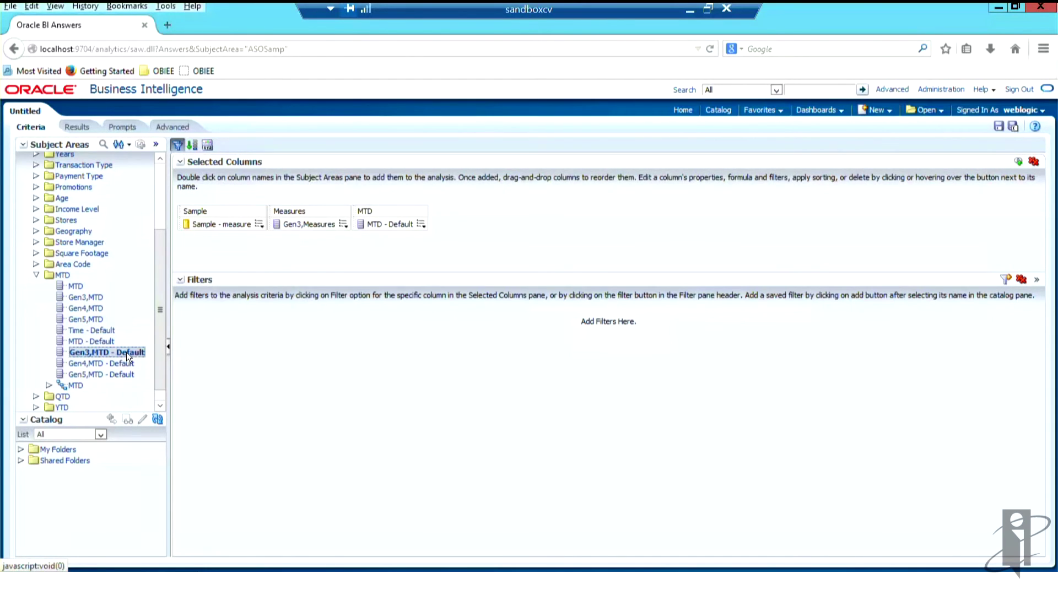
pyautogui.click(48, 385)
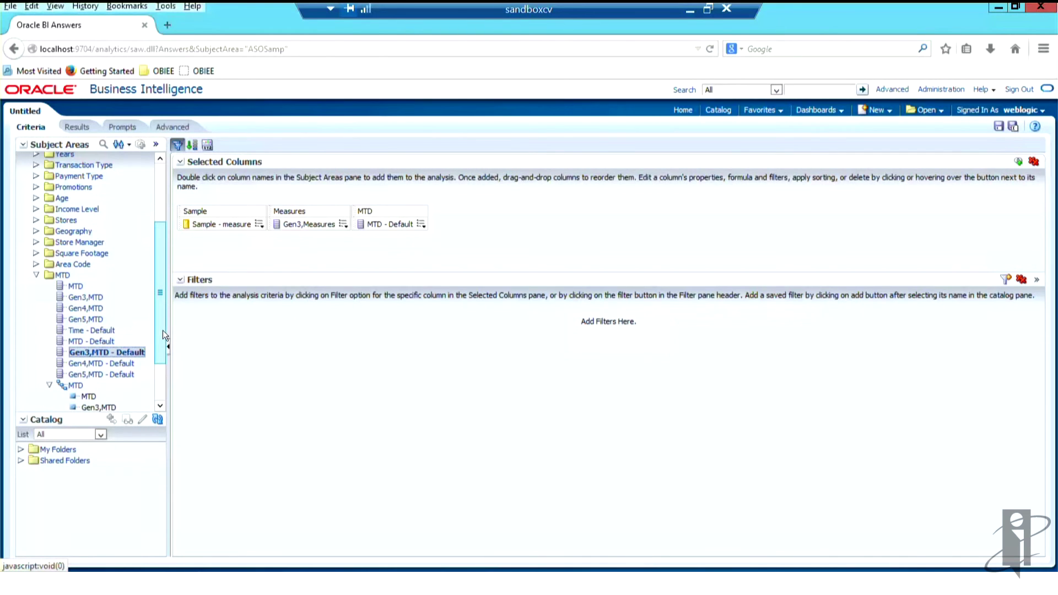
pyautogui.moveTo(160, 345); pyautogui.dragTo(160, 383)
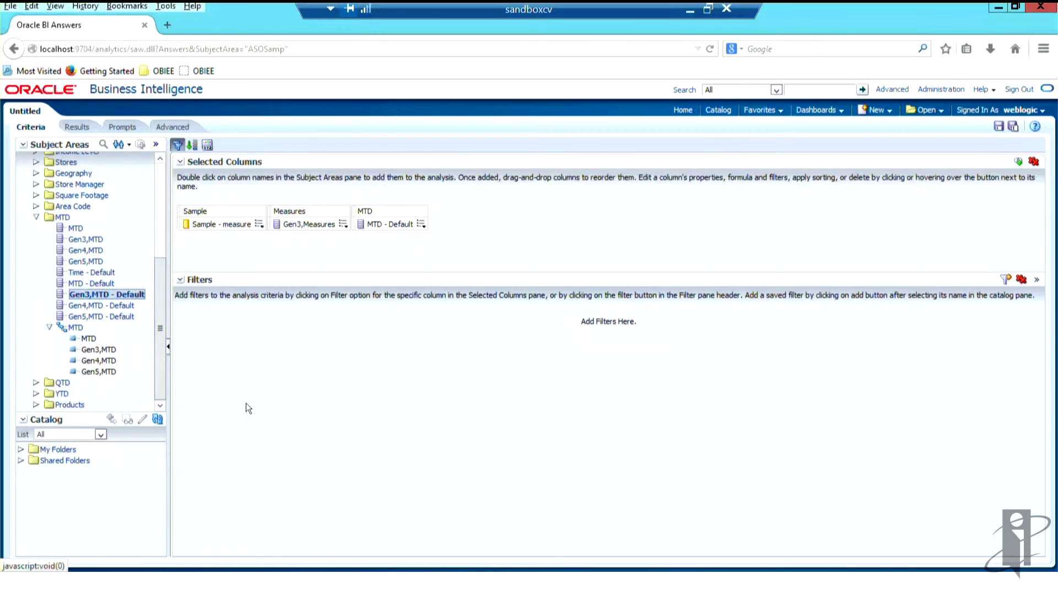